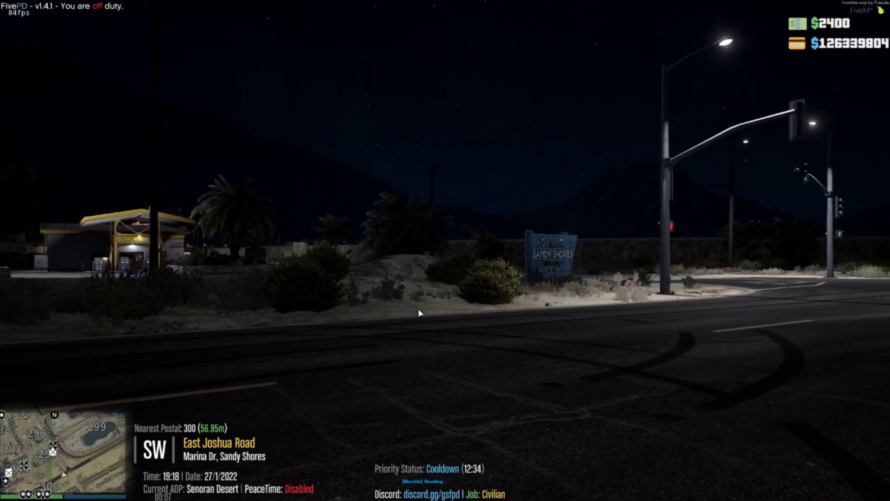
# Open FiveM Application Data's data folder and select cache, server-cache and server-cache-priv together
pyautogui.press('super')
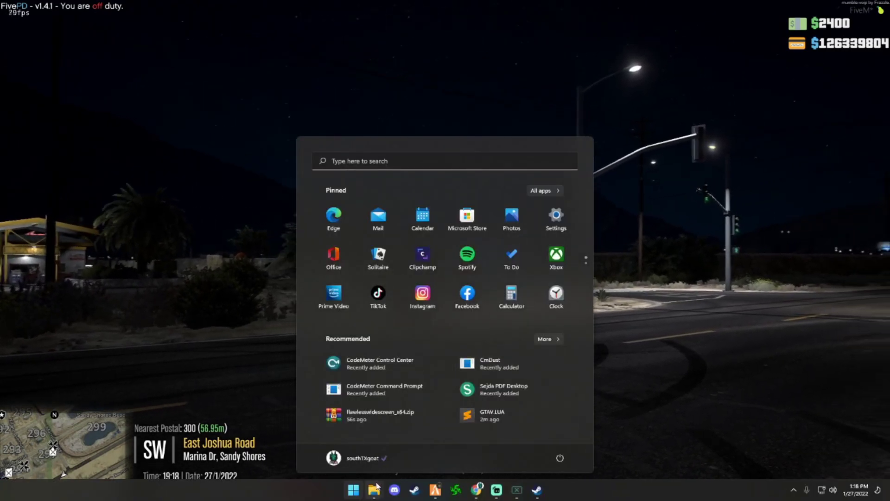
pyautogui.moveTo(374, 489)
pyautogui.click(338, 446)
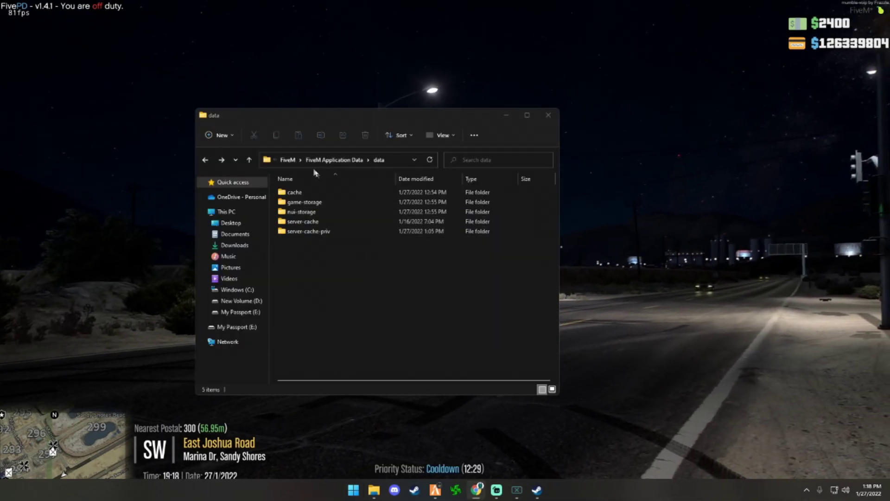
pyautogui.click(288, 160)
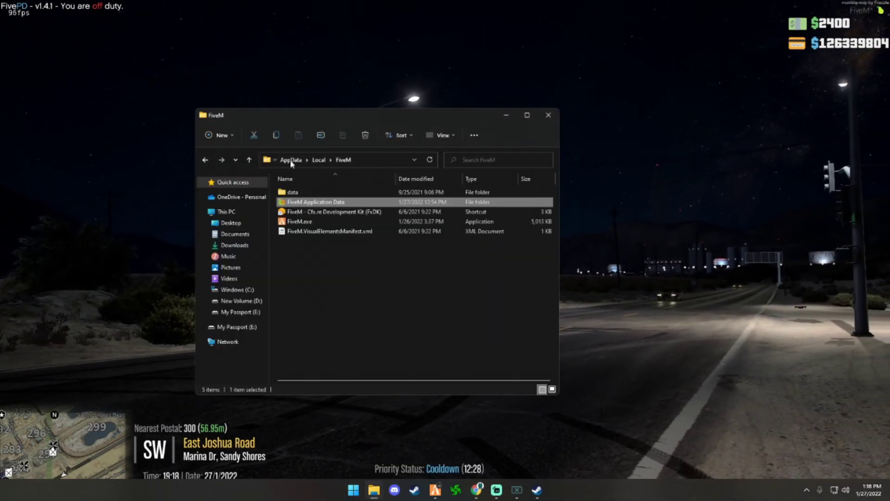
pyautogui.doubleClick(336, 203)
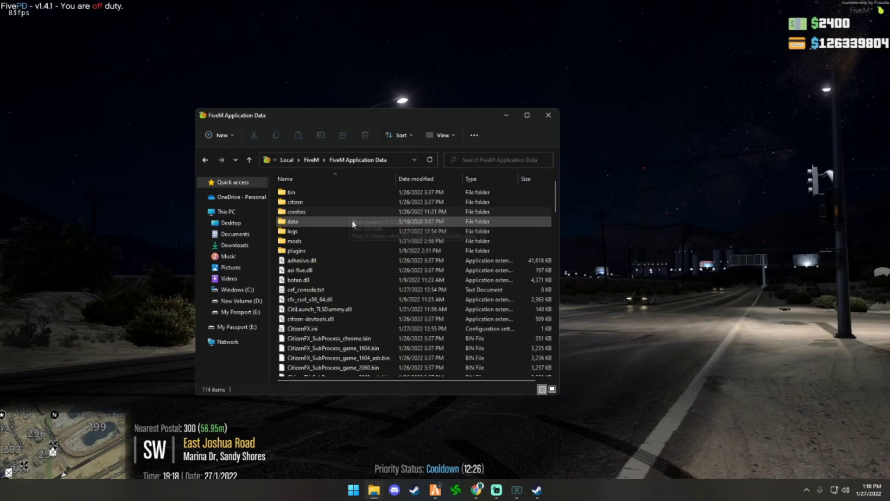
pyautogui.doubleClick(313, 223)
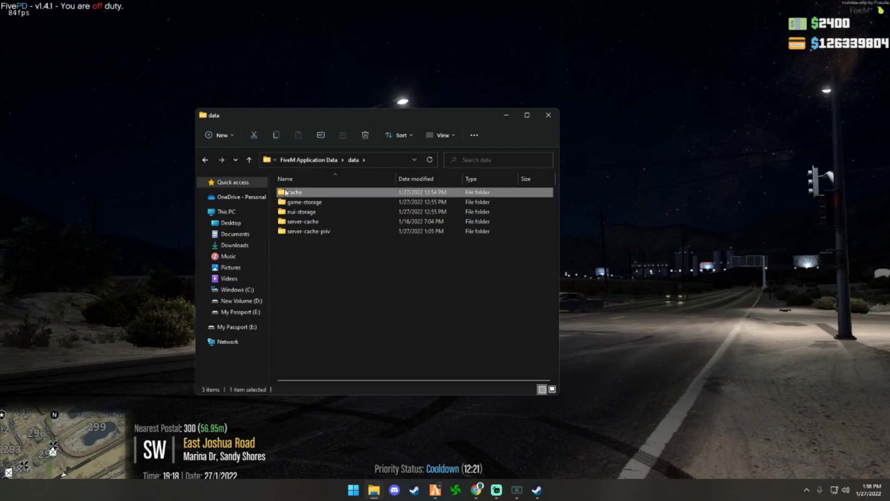
pyautogui.keyDown('ctrl'); pyautogui.click(300, 221); pyautogui.keyUp('ctrl')
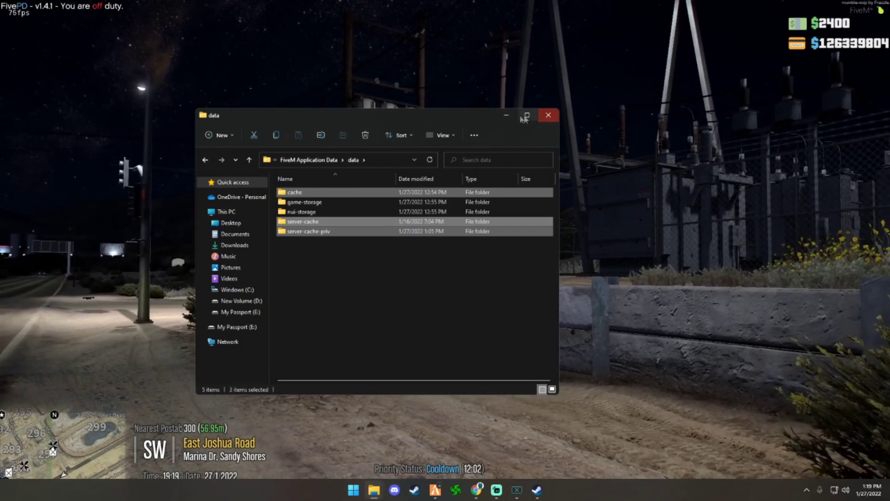
# Close the data window and open the Flawless Widescreen folder in Program Files (x86)
pyautogui.click(538, 117)
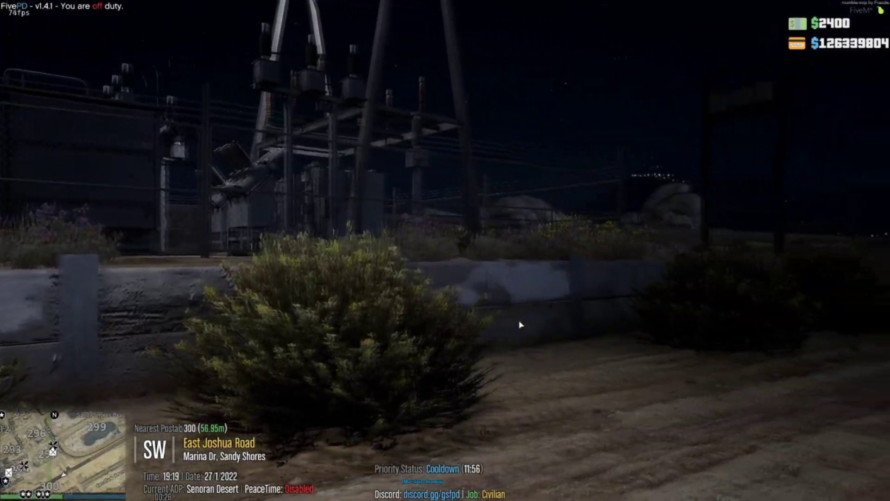
pyautogui.press('super')
pyautogui.click(545, 313)
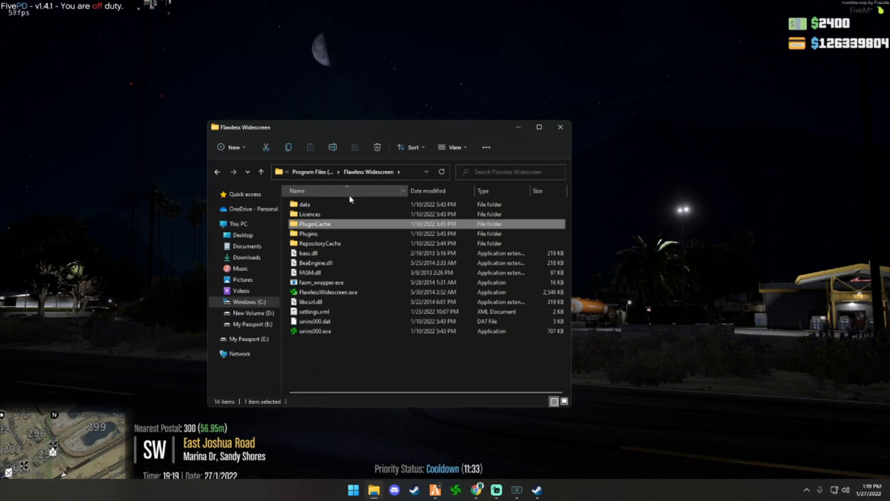
pyautogui.click(317, 173)
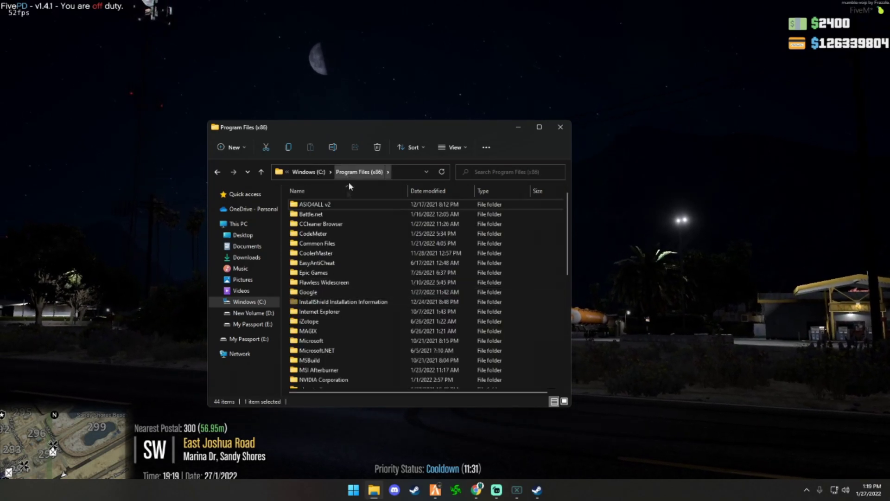
pyautogui.doubleClick(324, 282)
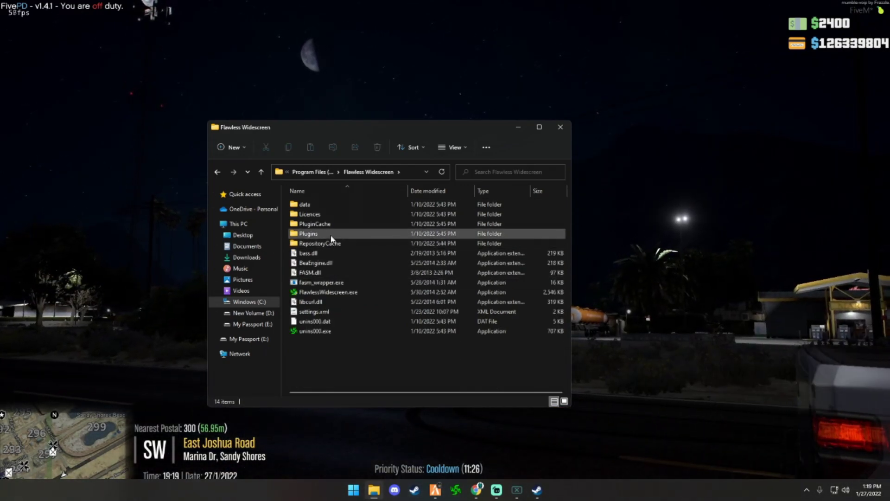
# Go through PluginCache > FWS_Plugins > Modules > GTAV > Dependencies into the Scripts folder
pyautogui.click(345, 225)
pyautogui.doubleClick(345, 224)
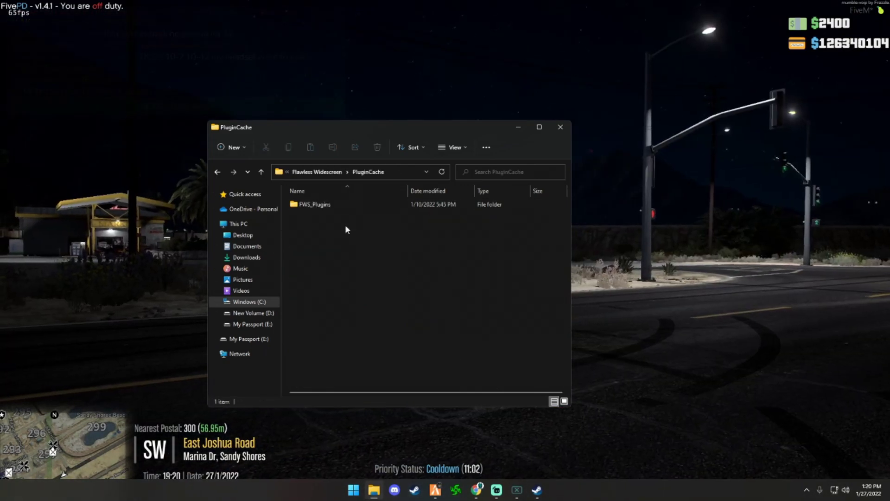
pyautogui.doubleClick(322, 204)
pyautogui.doubleClick(323, 214)
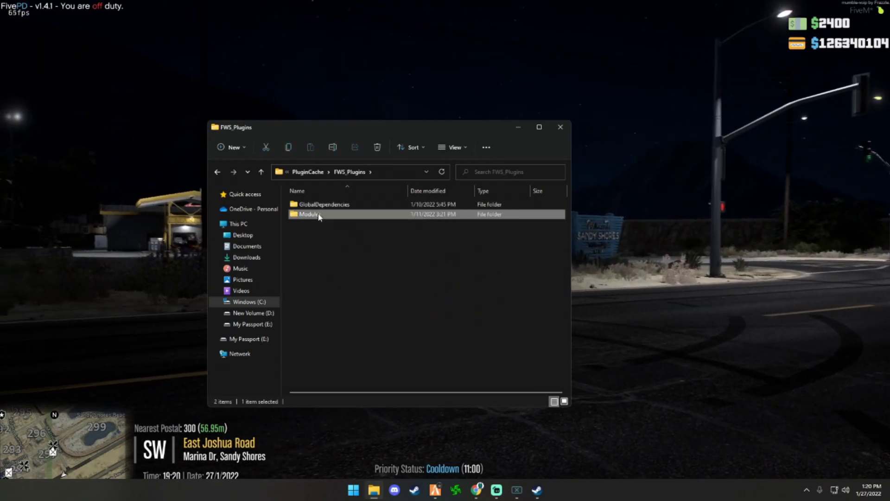
pyautogui.scroll(-7, 343, 264)
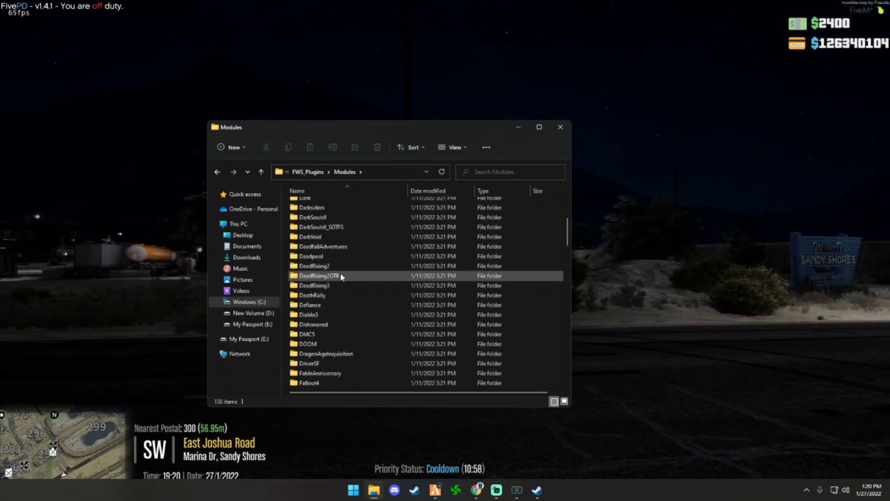
pyautogui.scroll(-1, 334, 292)
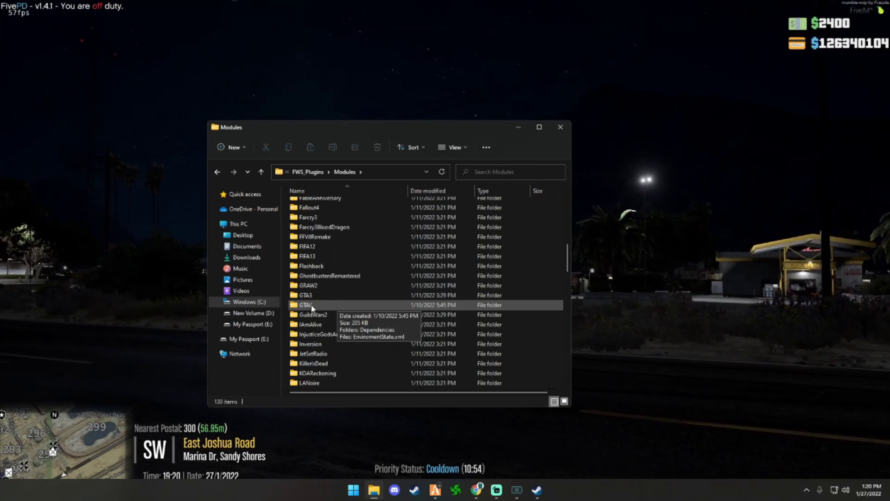
pyautogui.doubleClick(311, 306)
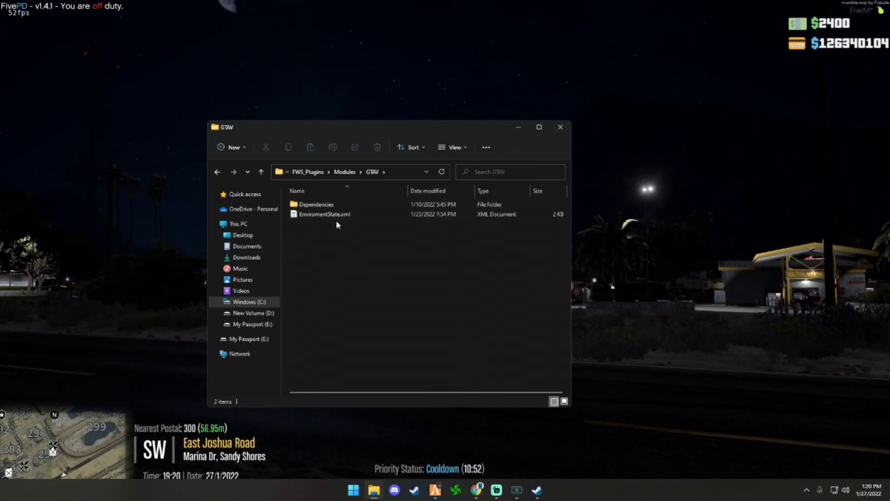
pyautogui.doubleClick(325, 205)
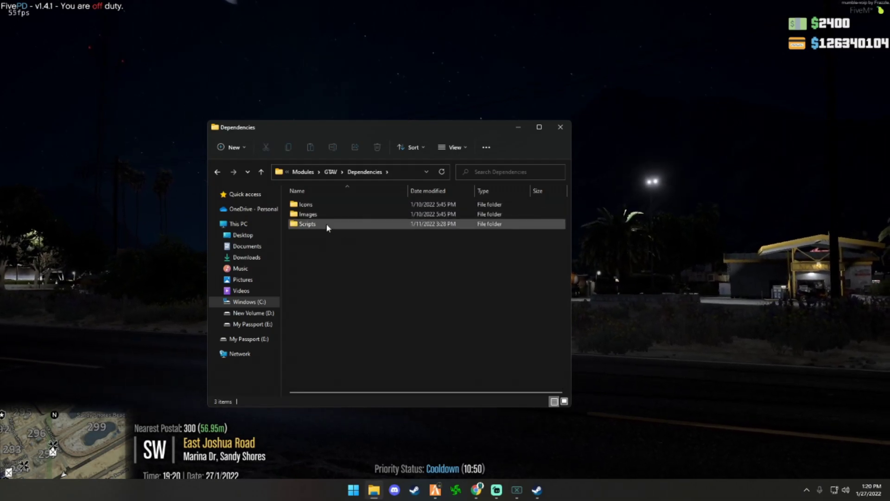
pyautogui.doubleClick(326, 226)
# Edit GTAV.LUA so the window name is "FiveM" and the exe is "FiveM.exe", save, and close Sublime Text
pyautogui.doubleClick(303, 206)
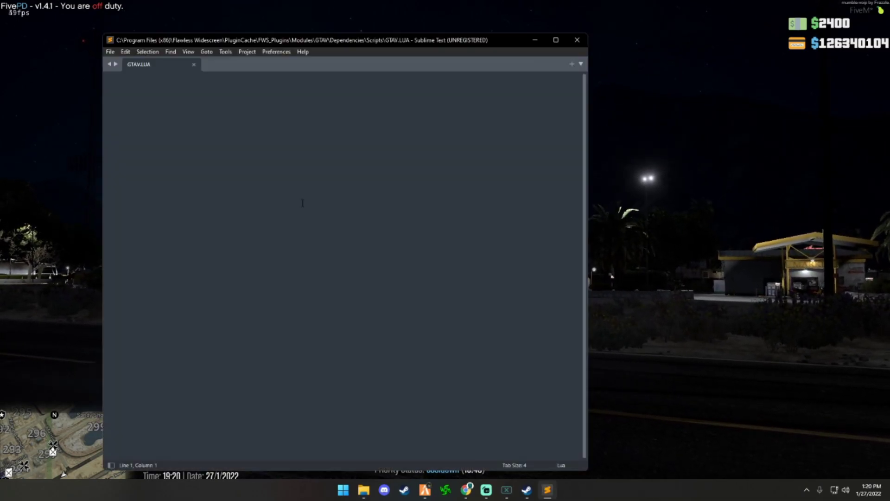
pyautogui.click(515, 195)
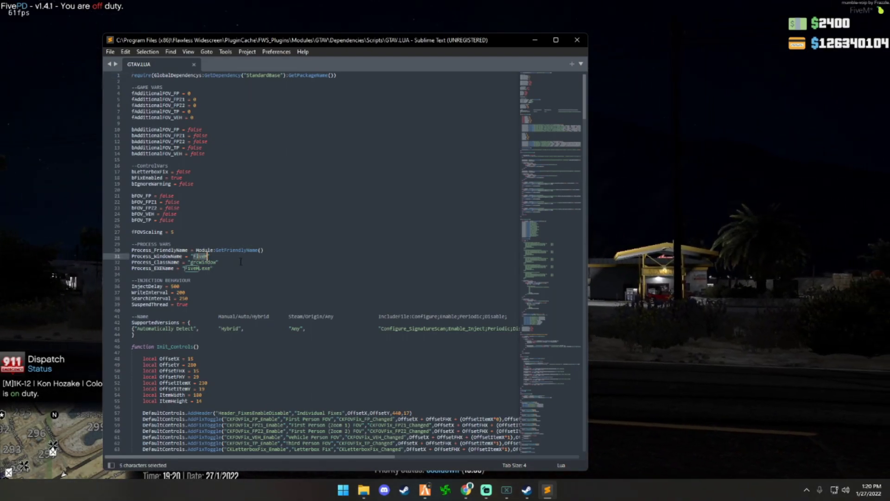
pyautogui.write('ive')
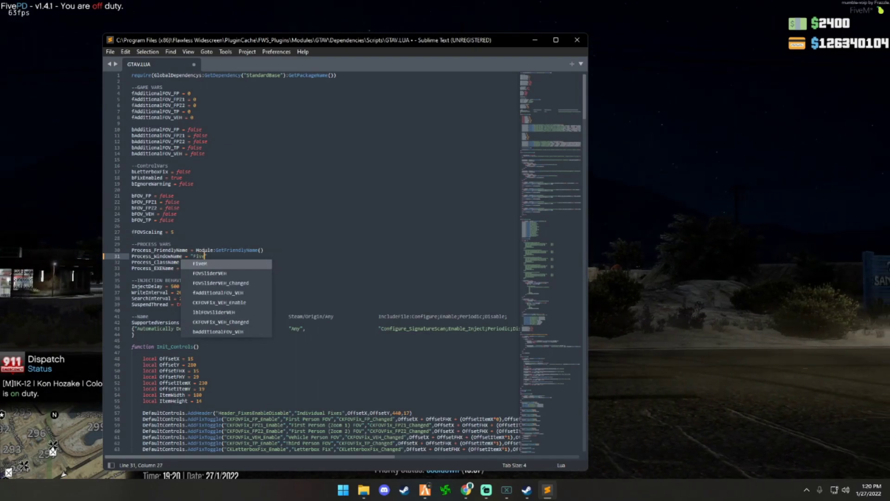
pyautogui.write('M')
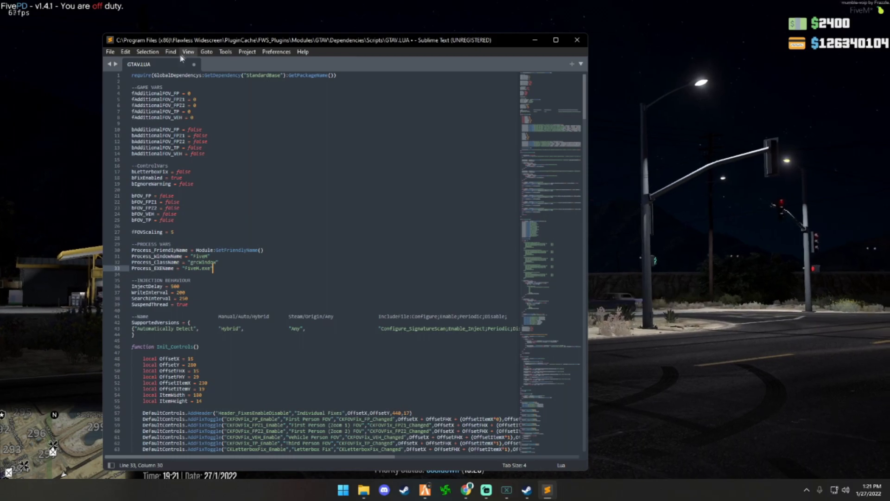
pyautogui.click(110, 52)
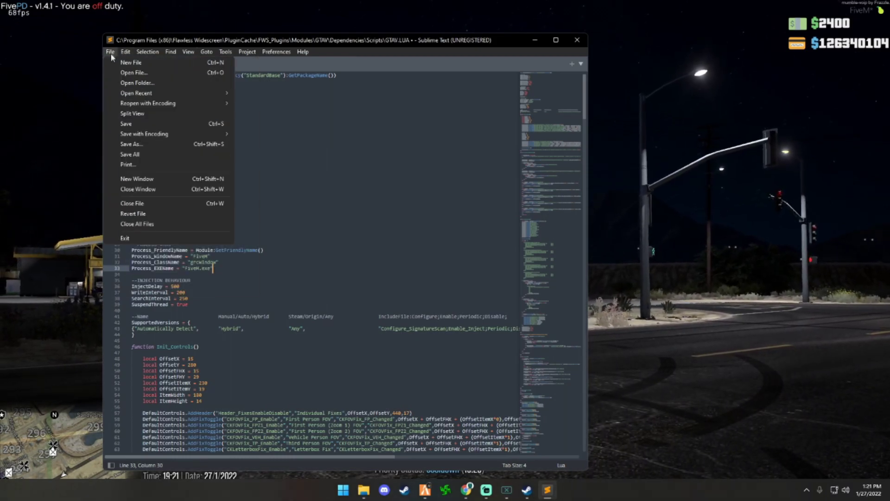
pyautogui.click(578, 40)
pyautogui.click(578, 40)
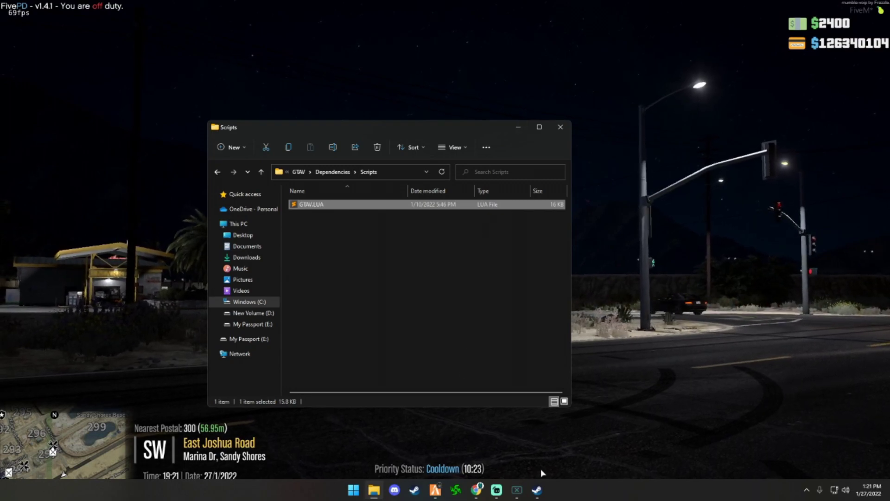
# Open Flawless Widescreen from the tray, confirm the Status Window shows FiveM_GTAProcess.exe, then close it
pyautogui.click(806, 490)
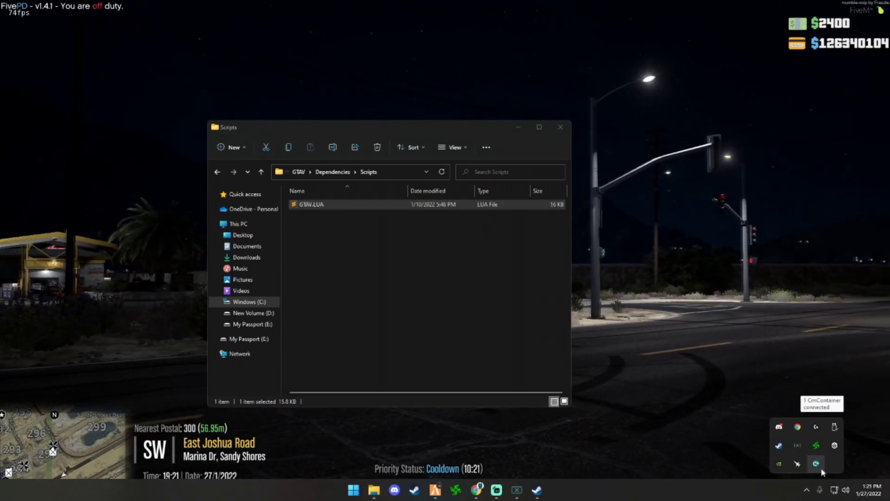
pyautogui.rightClick(817, 464)
pyautogui.click(830, 462)
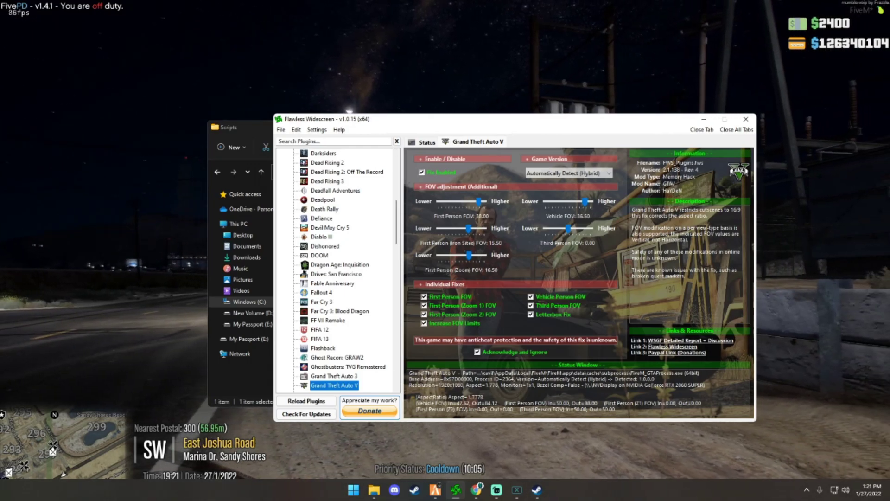
pyautogui.moveTo(409, 373); pyautogui.dragTo(699, 385)
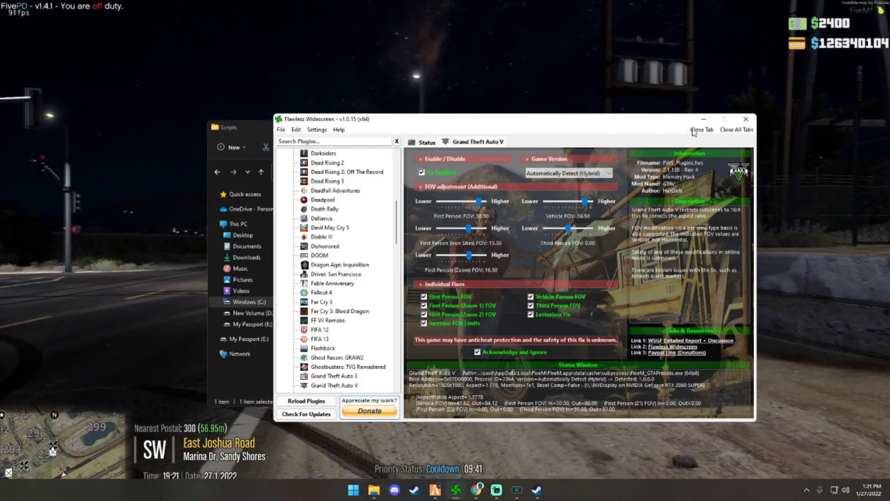
pyautogui.click(745, 119)
# Return to FiveM, sit in the sports car in first-person view, then bring up the Start menu
pyautogui.click(563, 120)
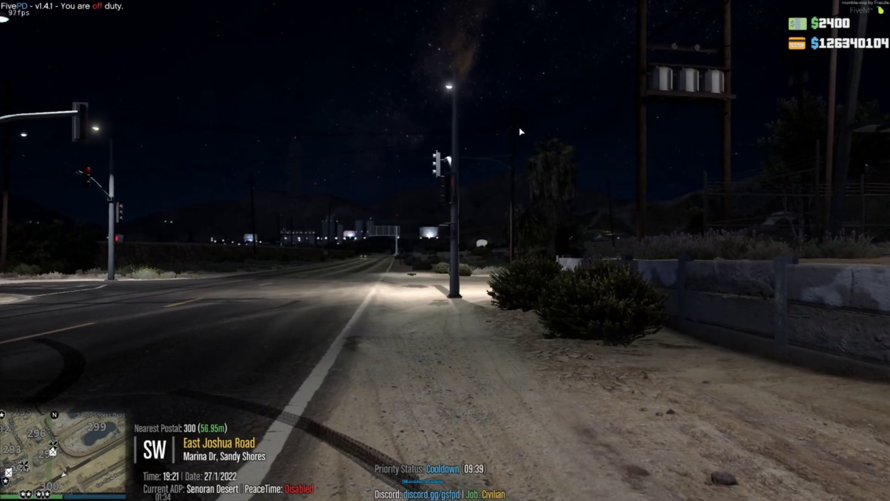
pyautogui.click(520, 132)
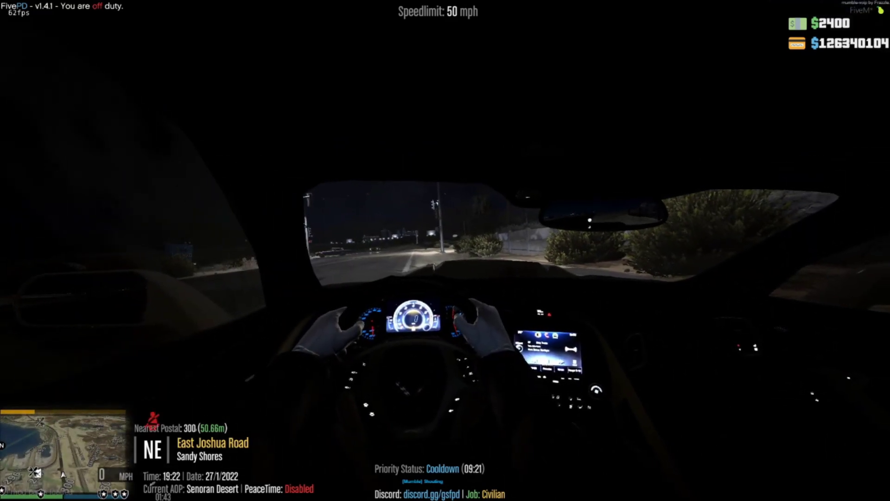
pyautogui.press('super')
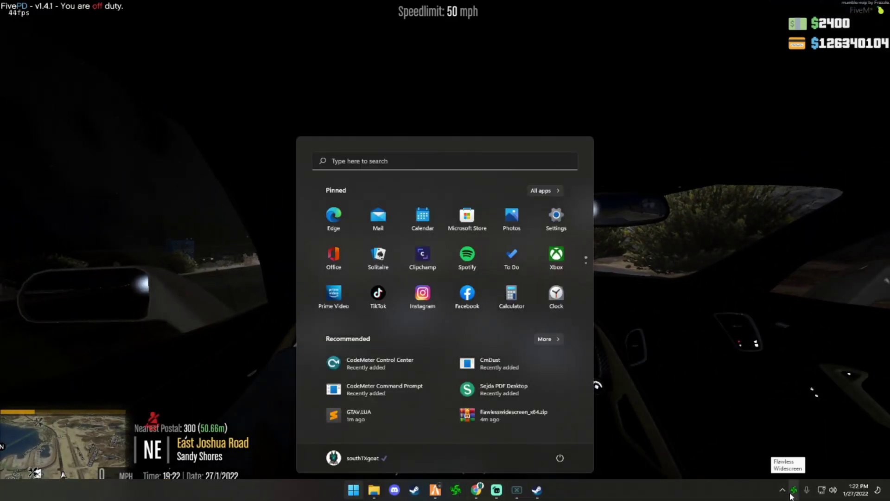
# Lower the additional Vehicle FOV slider in Flawless Widescreen, then minimize it to check the in-car view
pyautogui.click(793, 490)
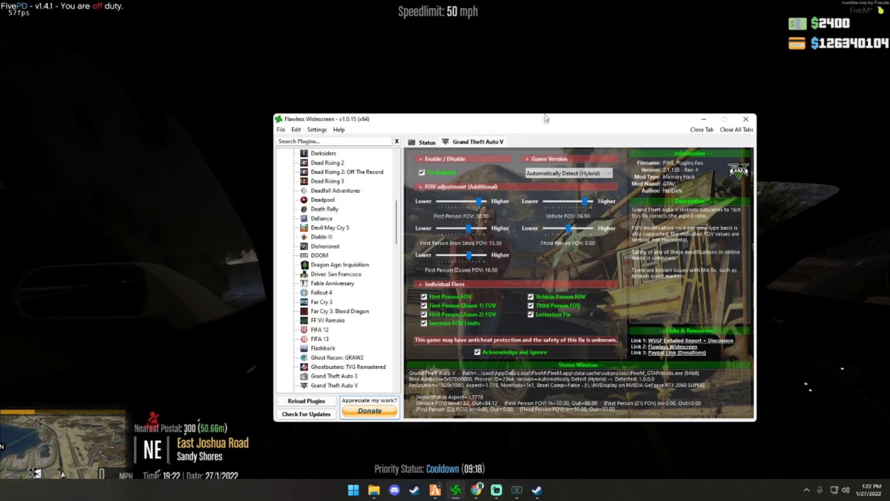
pyautogui.moveTo(546, 119); pyautogui.dragTo(648, 49)
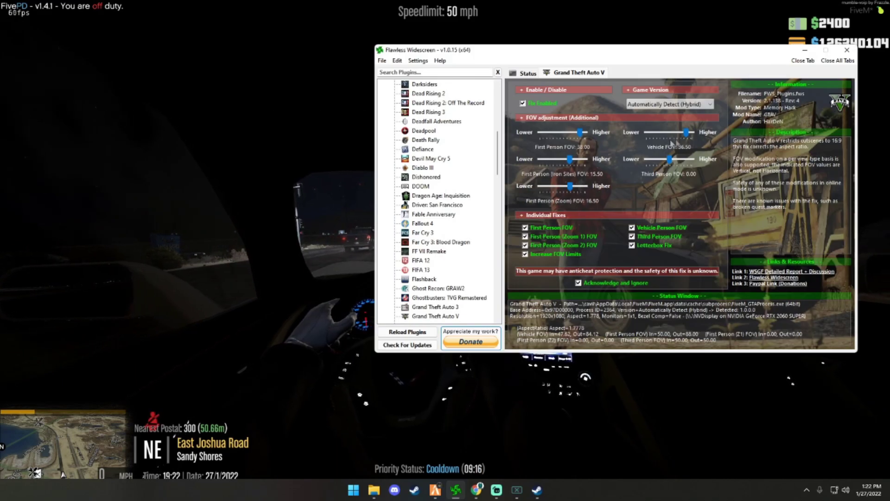
pyautogui.moveTo(688, 135)
pyautogui.mouseDown()
pyautogui.moveTo(665, 126)
pyautogui.moveTo(686, 131)
pyautogui.mouseUp()
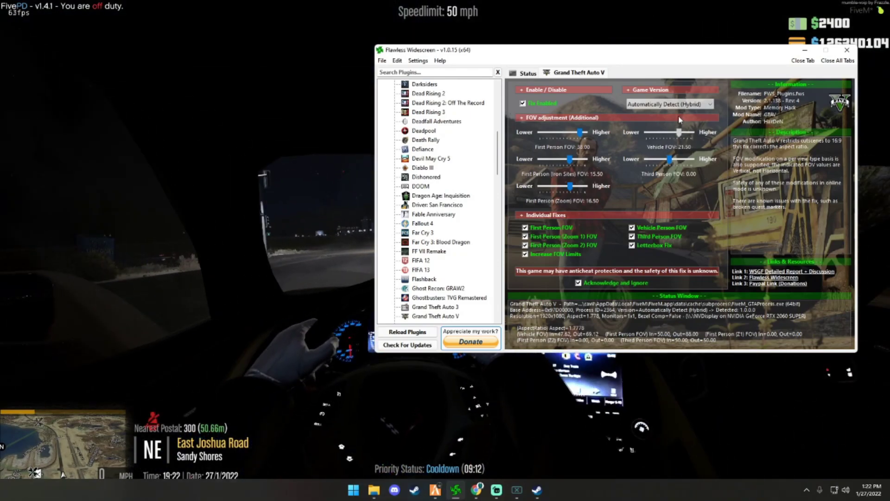
pyautogui.click(805, 50)
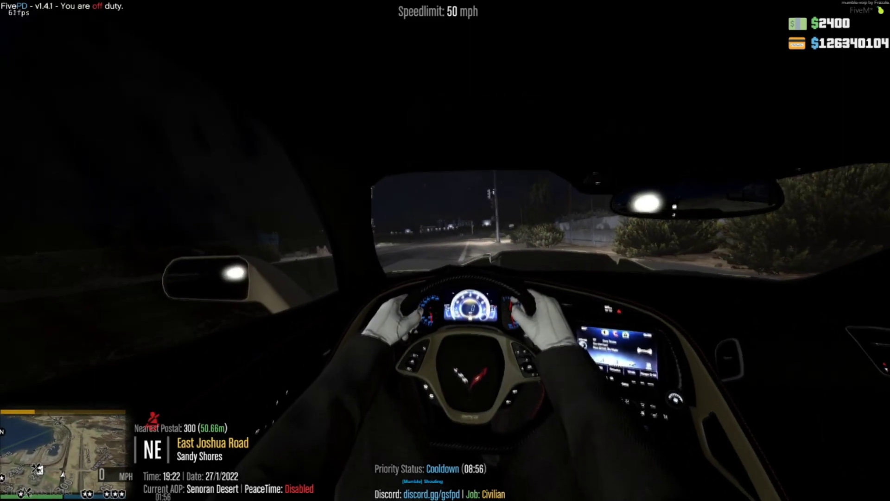
# Bring the Explorer window for the GTAV Scripts folder holding GTAV.LUA back into view
pyautogui.press('super')
pyautogui.rightClick(339, 415)
pyautogui.click(361, 371)
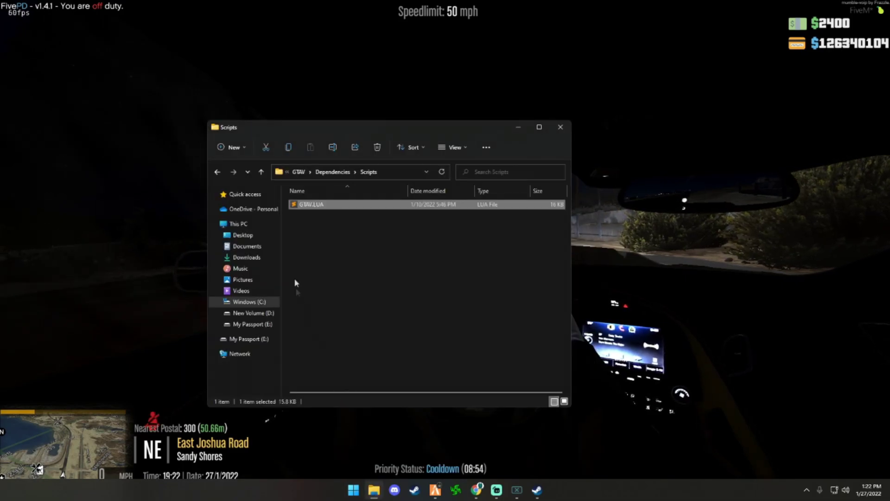